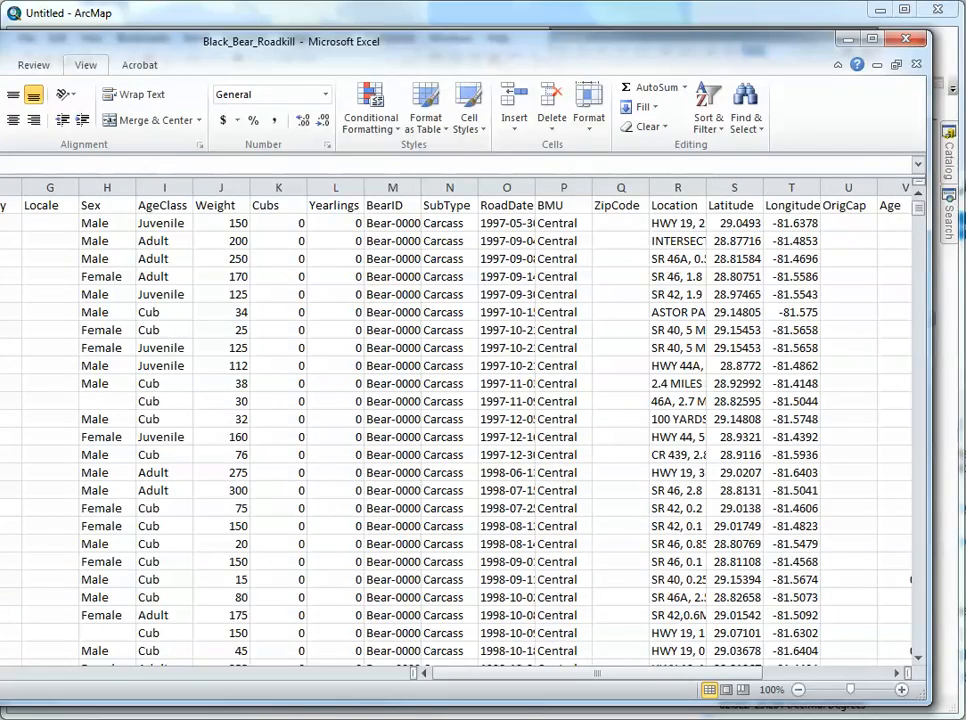
# Widen the ReportDate and Location columns while reviewing the roadkill records through the Latitude and Longitude columns.
pyautogui.moveTo(0, 275); pyautogui.dragTo(14, 275)
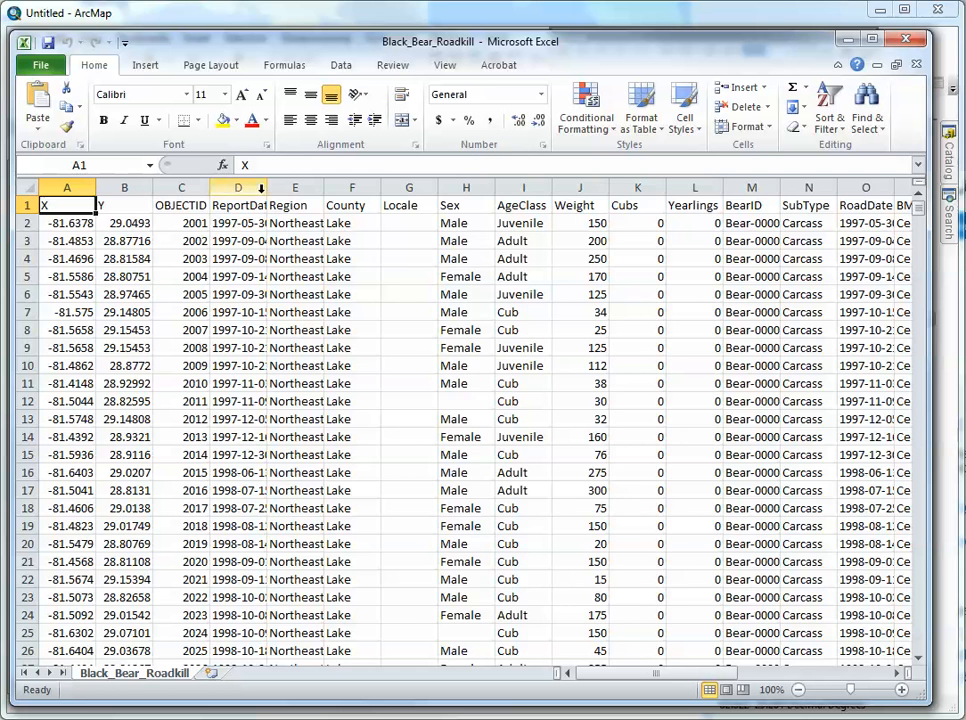
pyautogui.moveTo(270, 190); pyautogui.dragTo(304, 190)
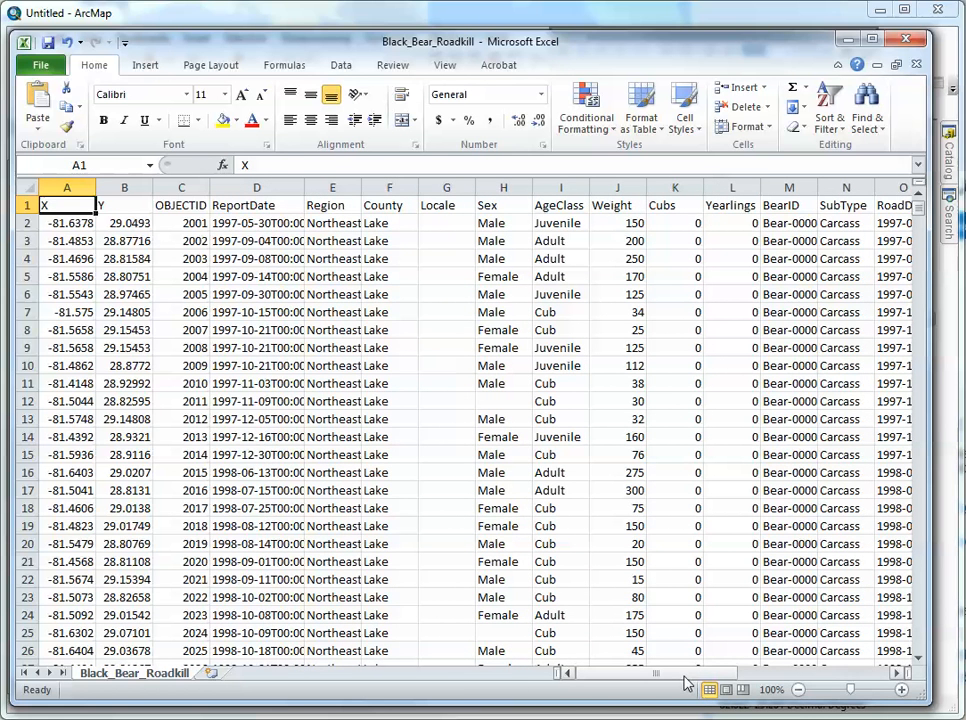
pyautogui.moveTo(692, 678); pyautogui.dragTo(738, 680)
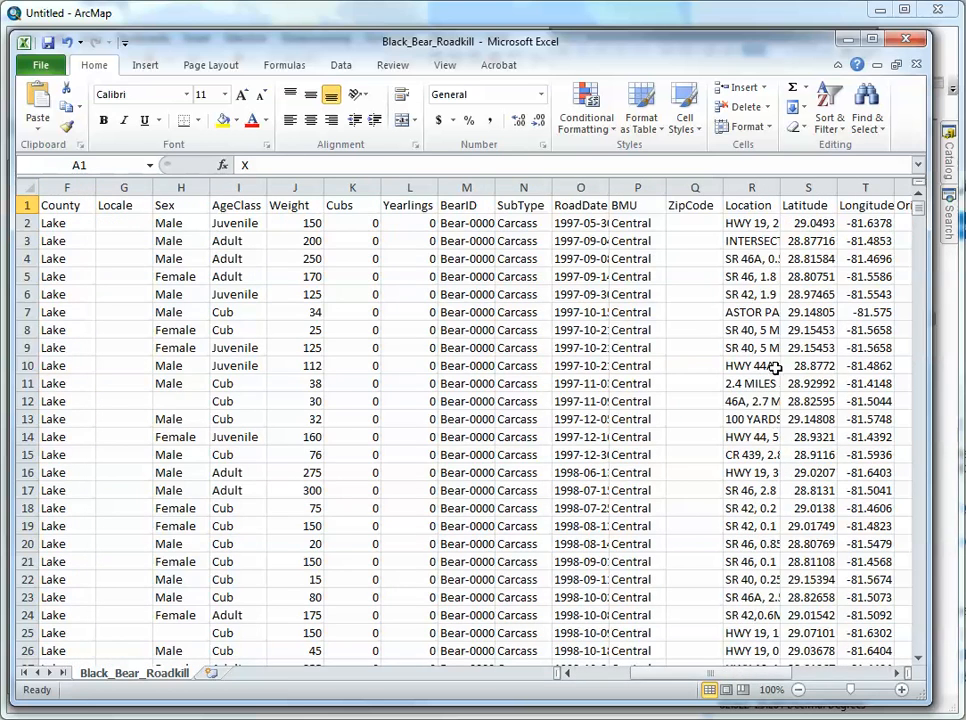
pyautogui.moveTo(781, 188); pyautogui.dragTo(867, 194)
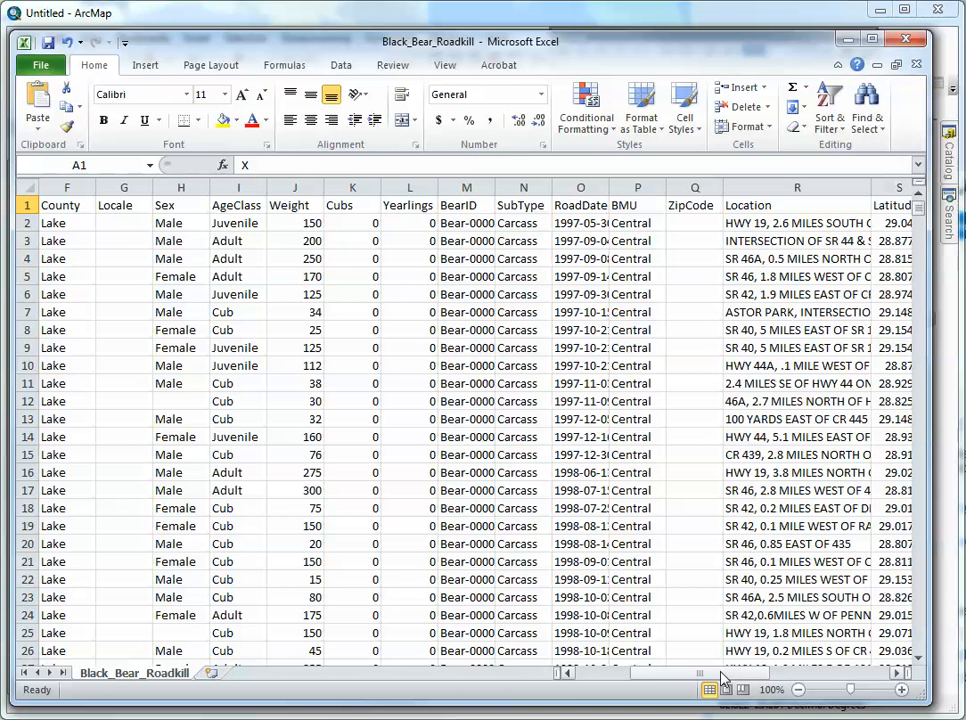
pyautogui.moveTo(724, 677); pyautogui.dragTo(776, 678)
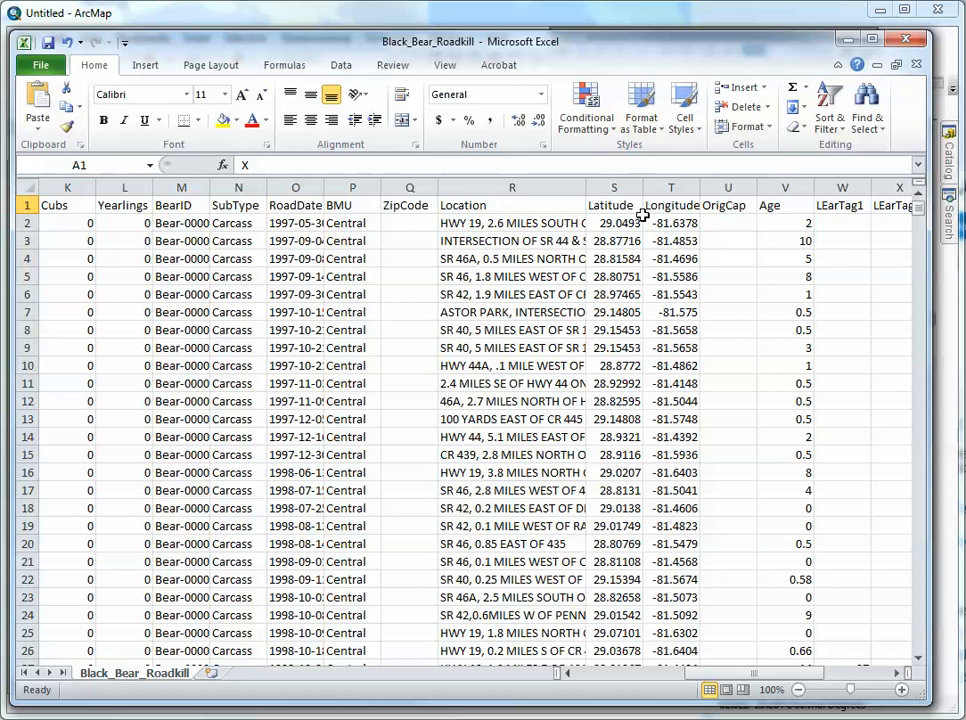
# Minimize the Black_Bear_Roadkill spreadsheet without saving it and switch to ArcMap.
pyautogui.click(906, 44)
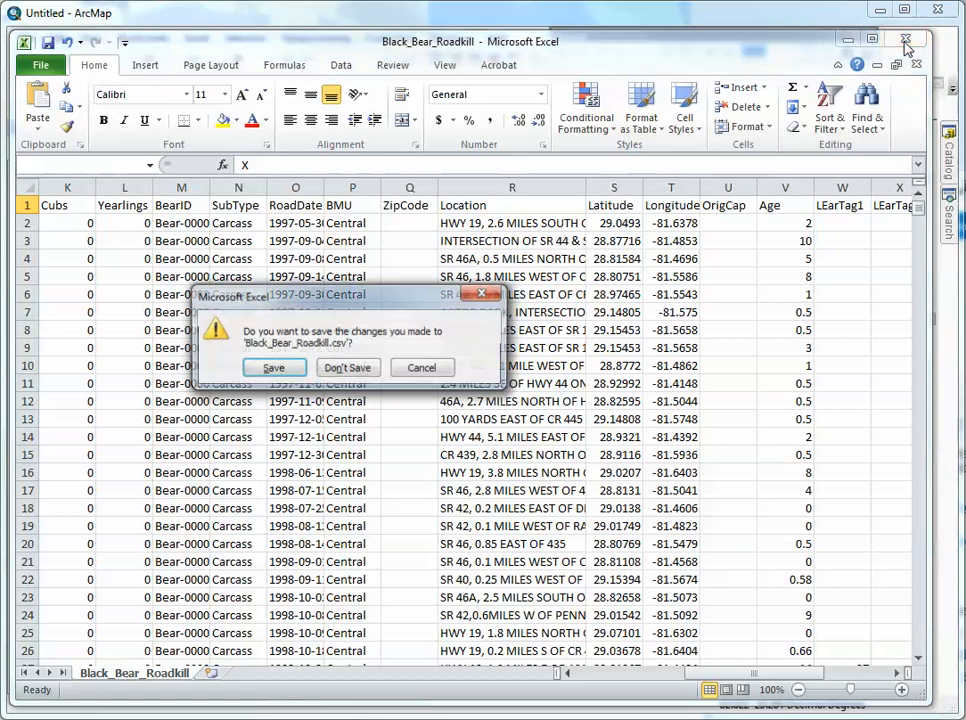
pyautogui.click(410, 370)
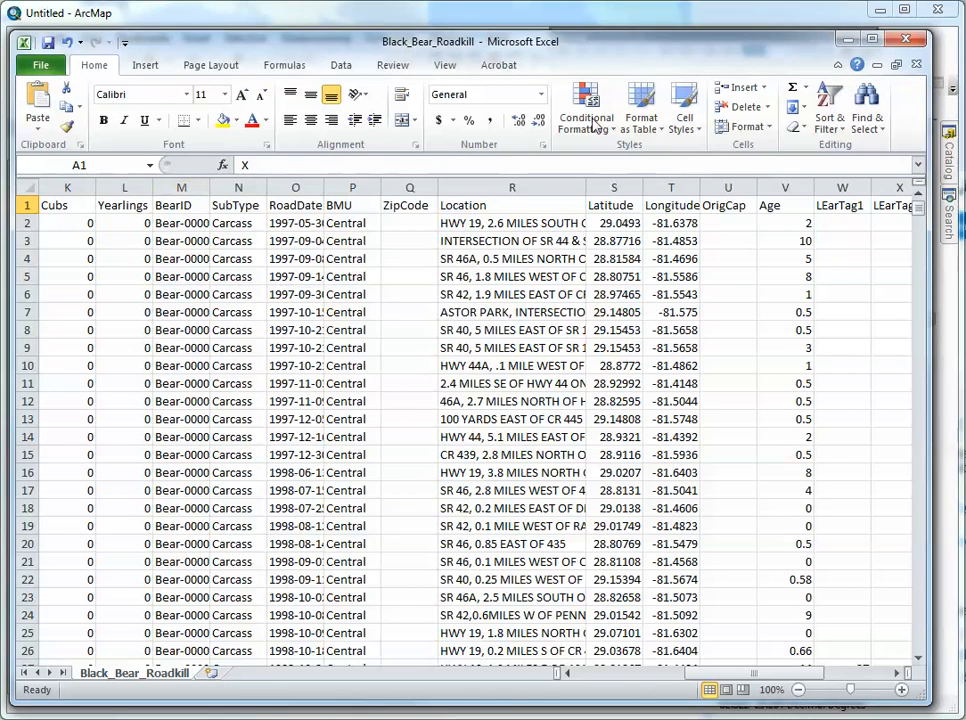
pyautogui.click(846, 40)
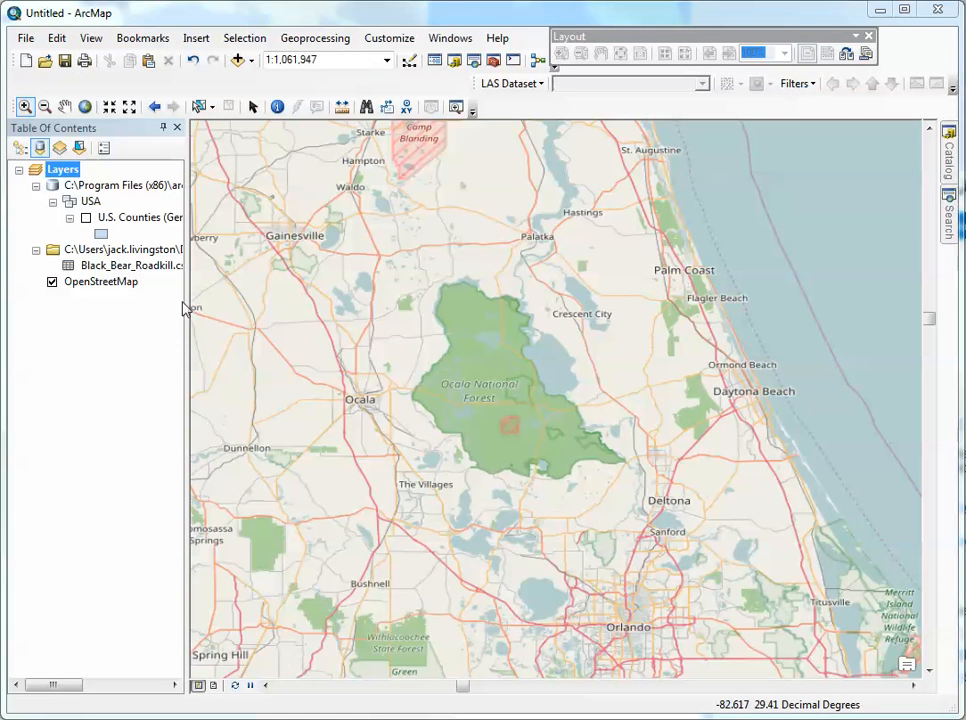
# Widen the table of contents so the full layer names fit, and open the Black_Bear_Roadkill.csv table.
pyautogui.moveTo(187, 302); pyautogui.dragTo(262, 291)
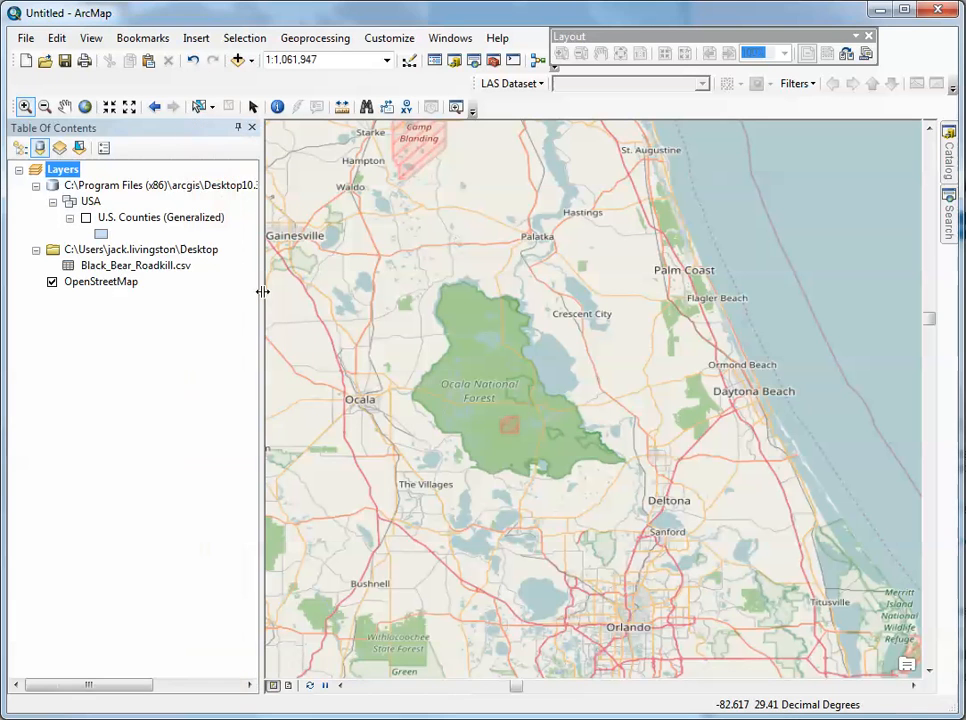
pyautogui.rightClick(152, 268)
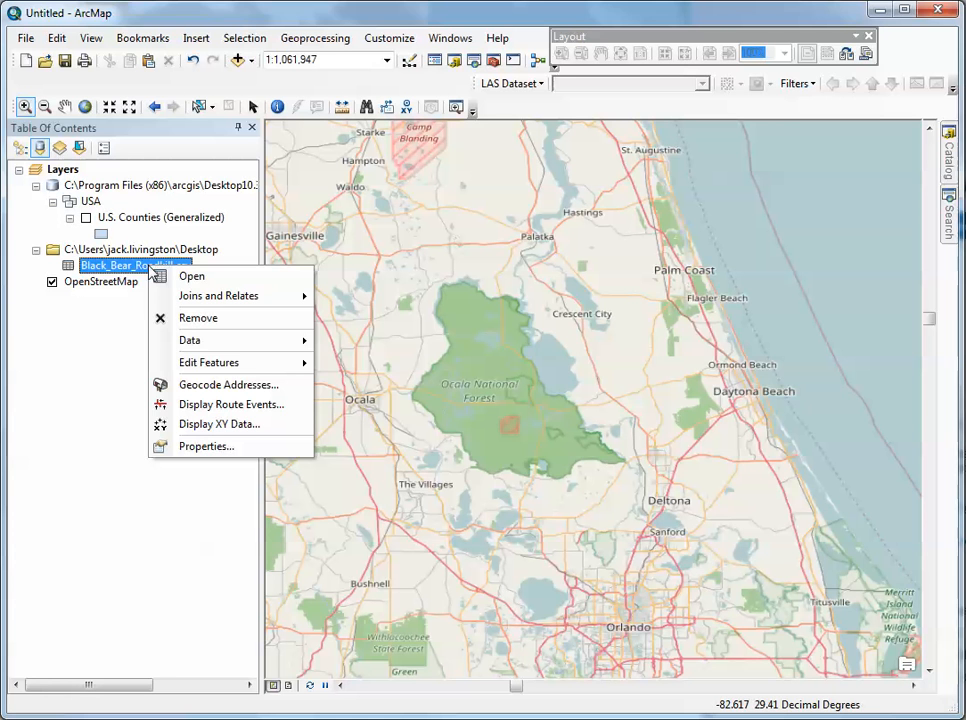
pyautogui.click(183, 280)
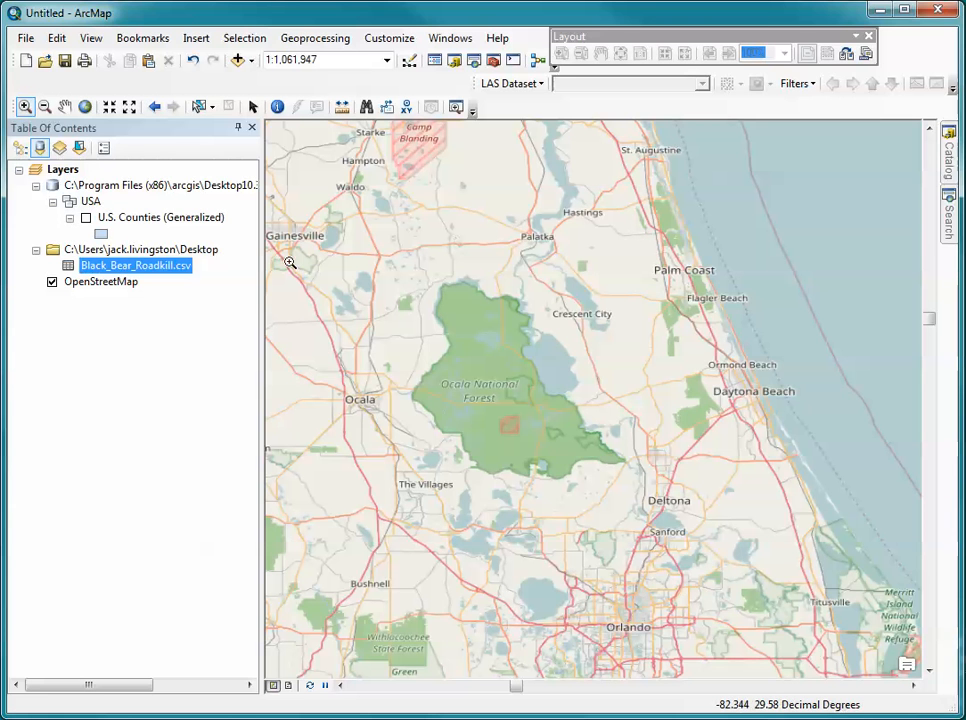
# Display the Black_Bear_Roadkill.csv table as XY data, using Longitude as the X field and Latitude as the Y field.
pyautogui.rightClick(157, 270)
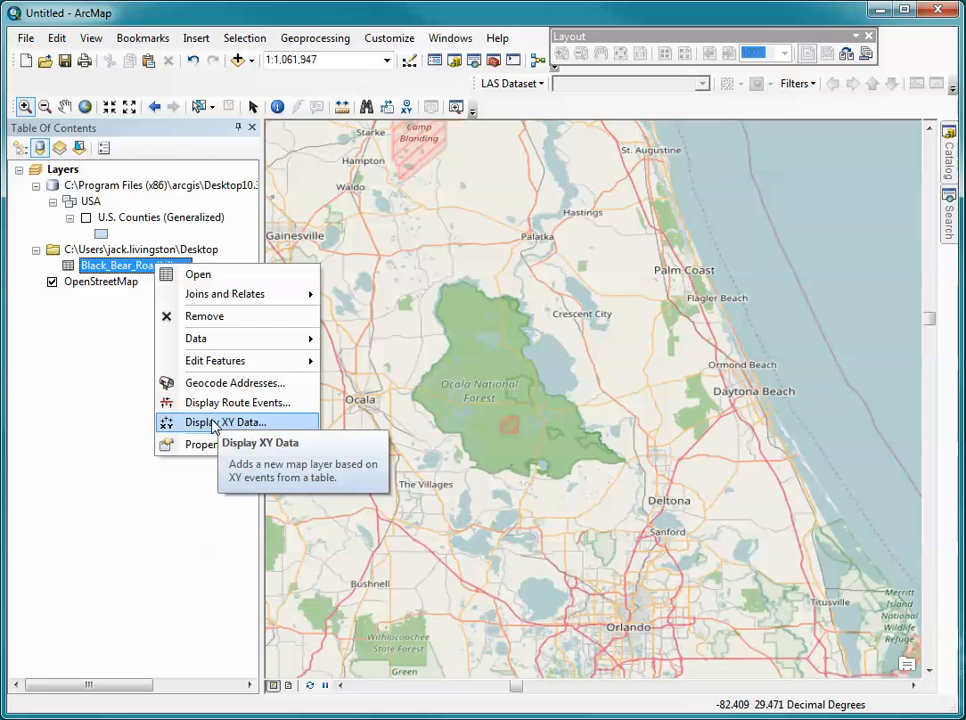
pyautogui.click(212, 423)
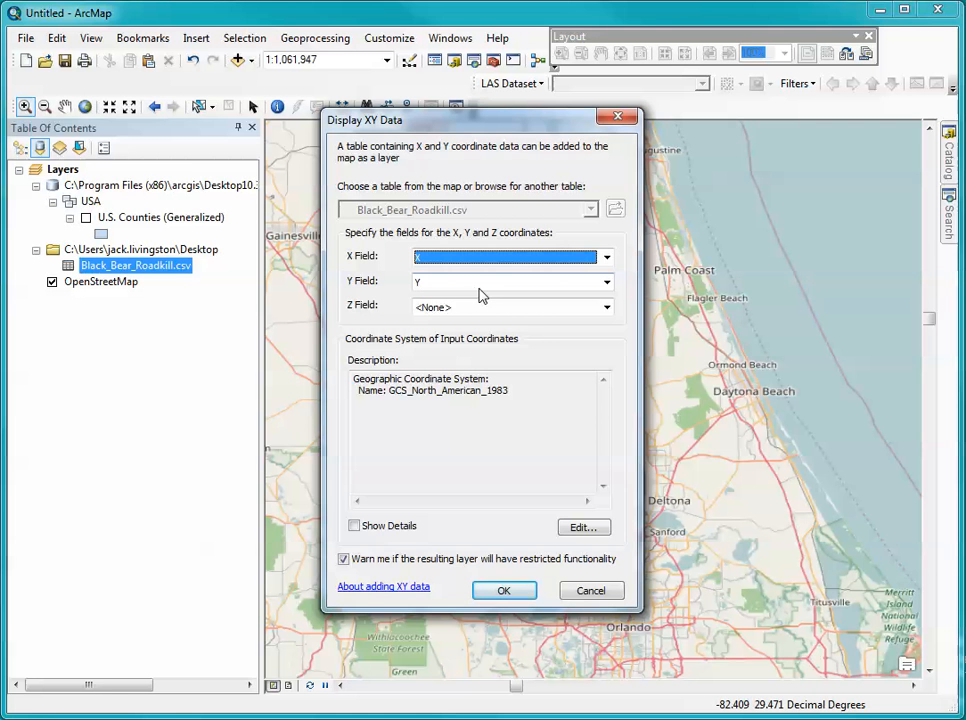
pyautogui.click(613, 259)
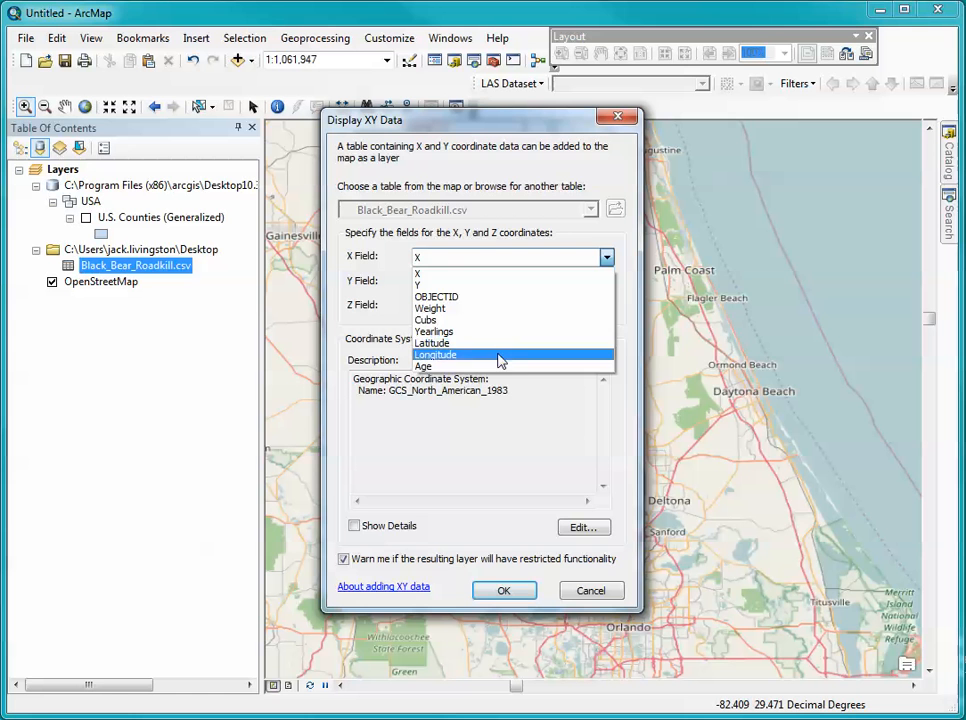
pyautogui.click(500, 357)
pyautogui.click(607, 284)
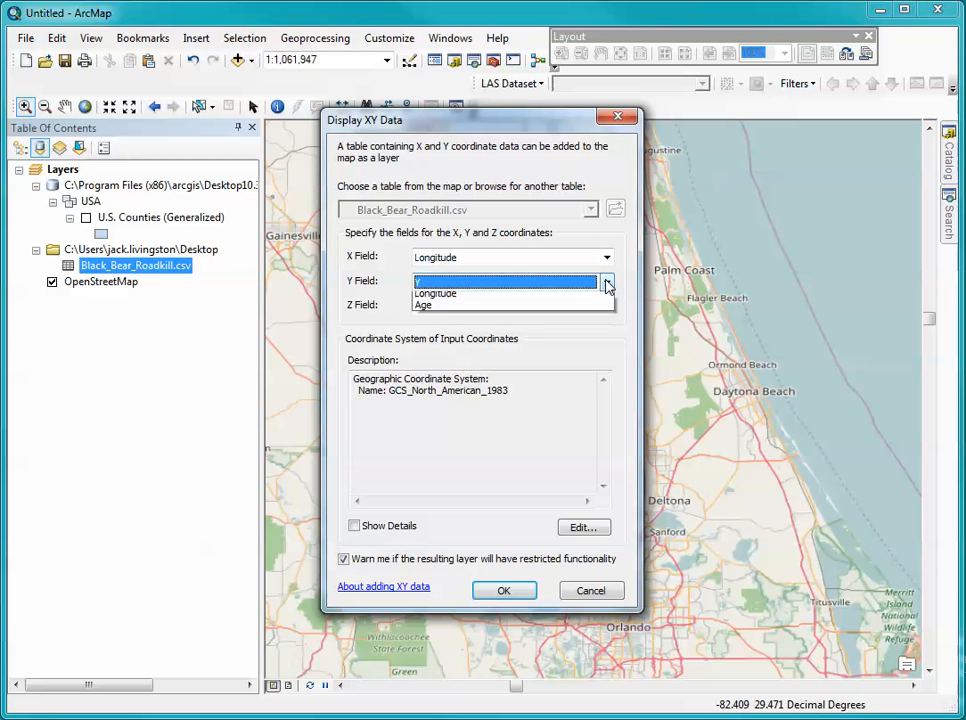
pyautogui.click(443, 370)
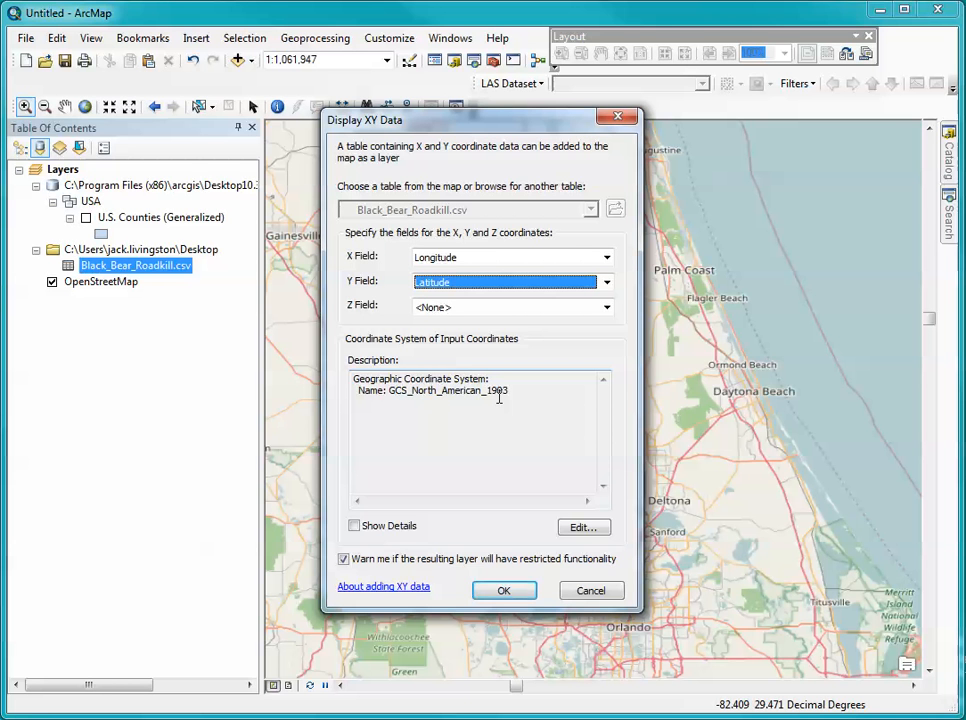
pyautogui.click(508, 591)
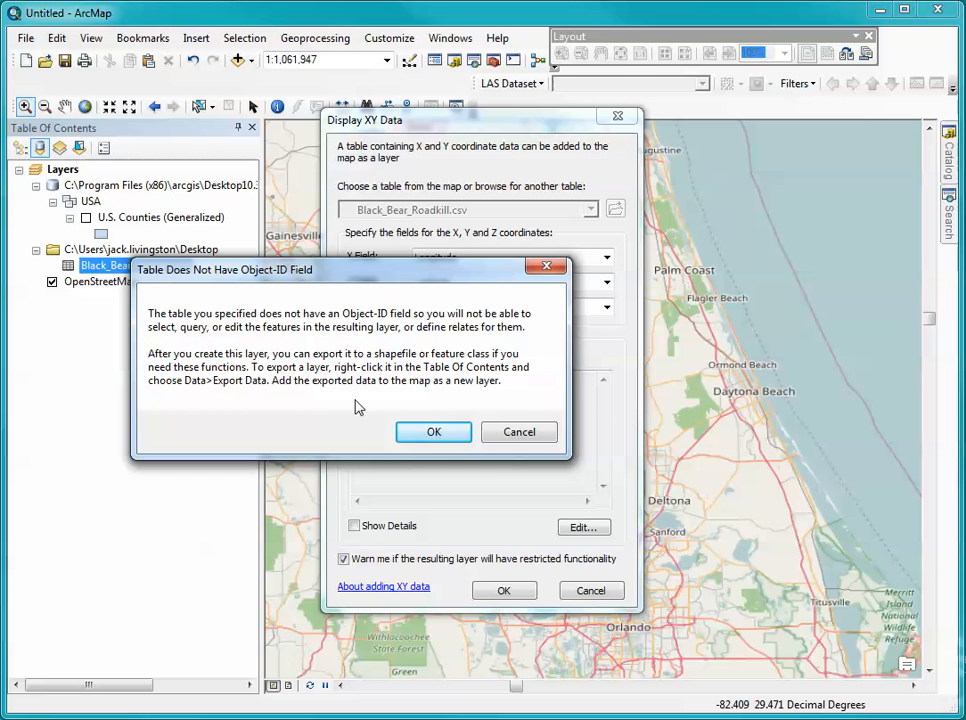
pyautogui.click(432, 436)
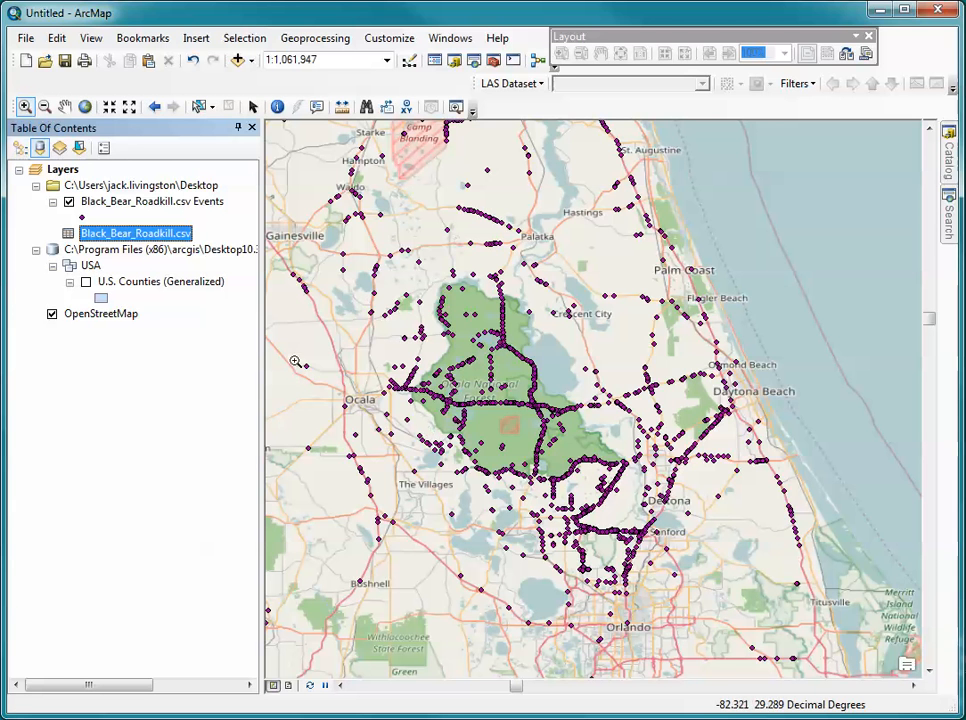
# Zoom the map to the full extent of the Black_Bear_Roadkill.csv Events layer and open that layer's properties.
pyautogui.rightClick(157, 202)
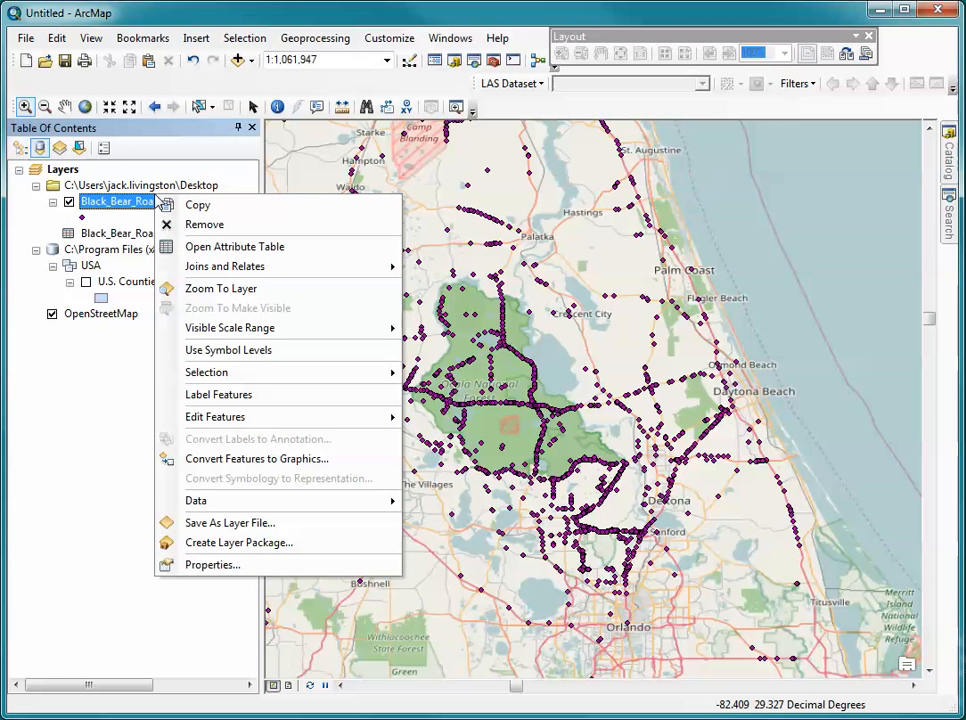
pyautogui.click(172, 288)
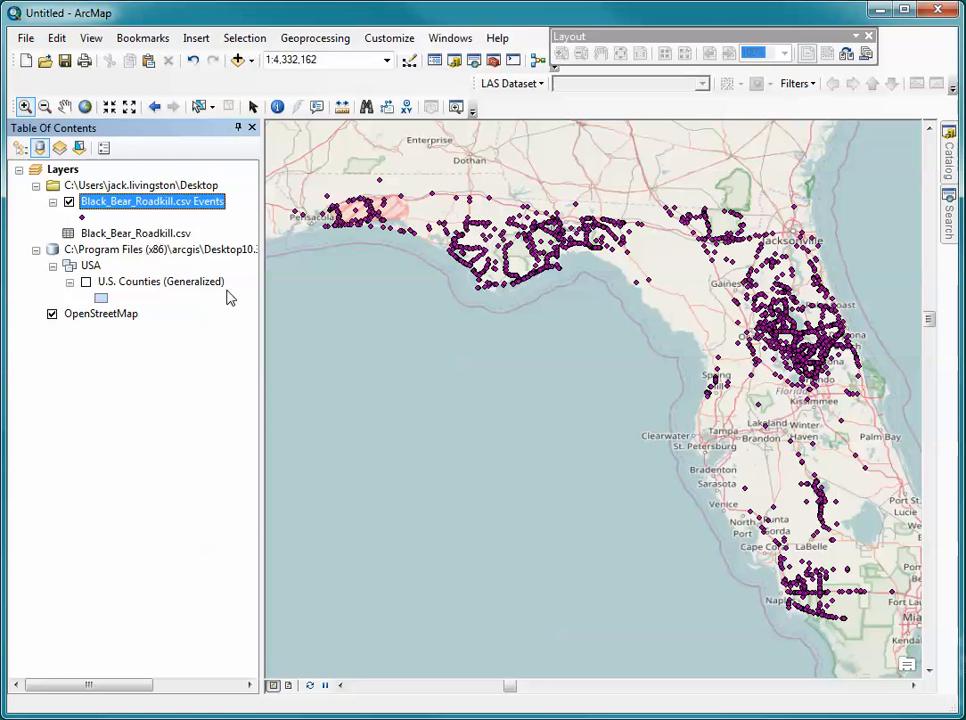
pyautogui.rightClick(187, 186)
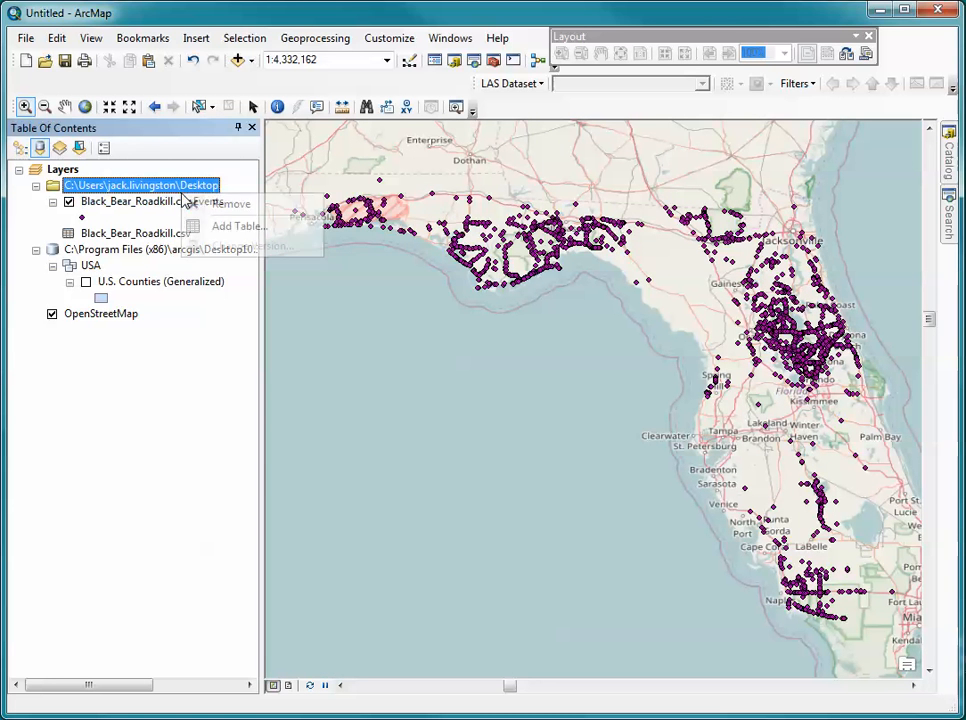
pyautogui.click(135, 209)
pyautogui.rightClick(135, 209)
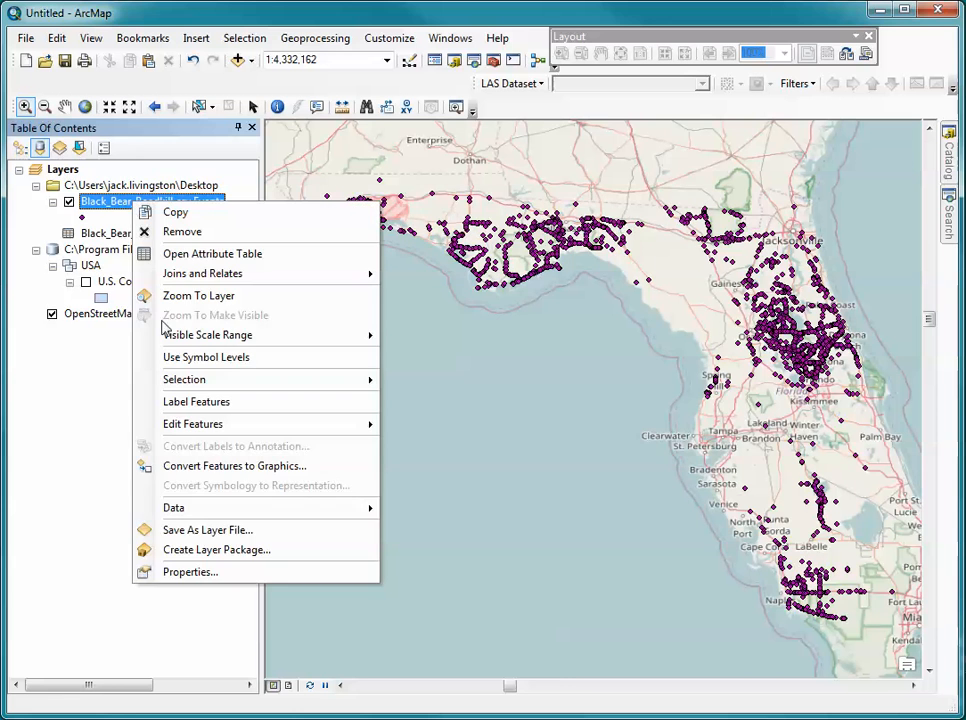
pyautogui.click(190, 572)
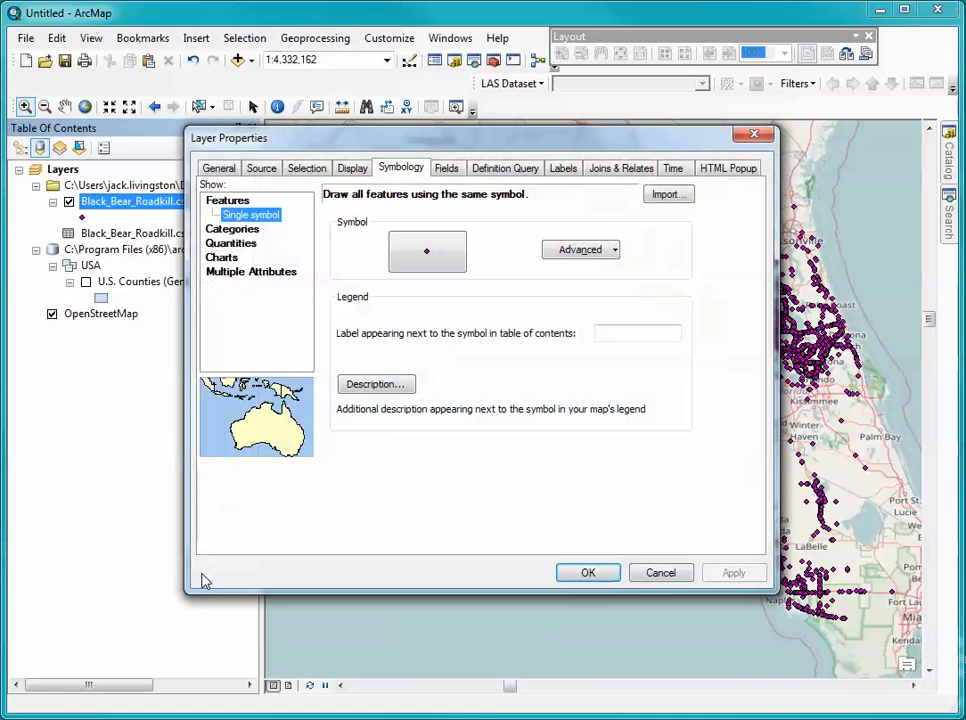
# Symbolize the bear roadkill events by unique values of the Sex field, adding all values and applying the result.
pyautogui.click(230, 244)
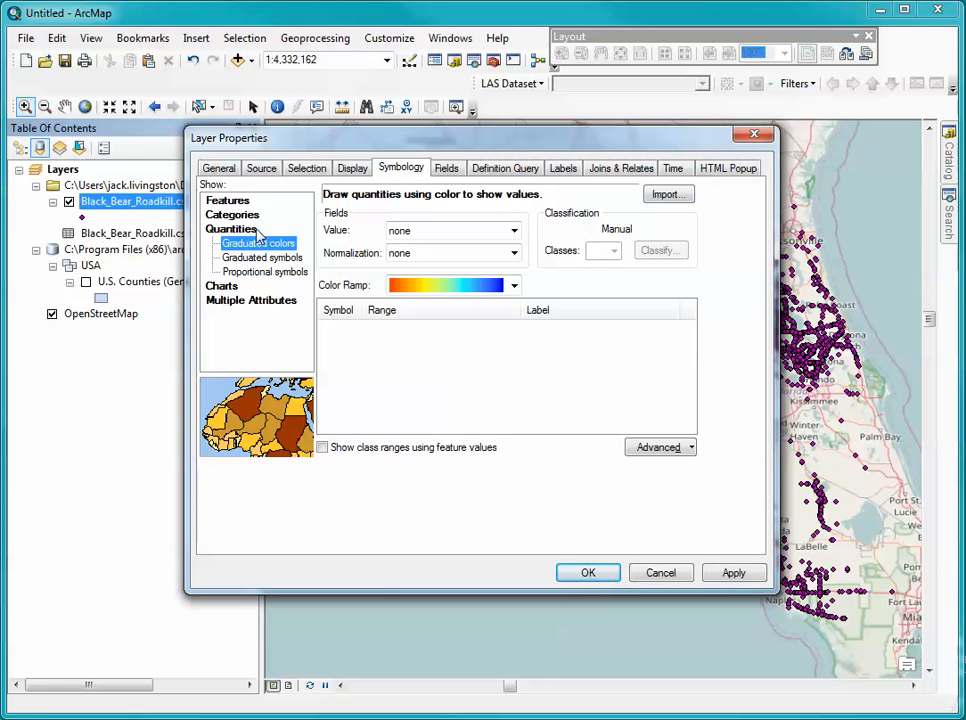
pyautogui.click(240, 215)
pyautogui.click(491, 231)
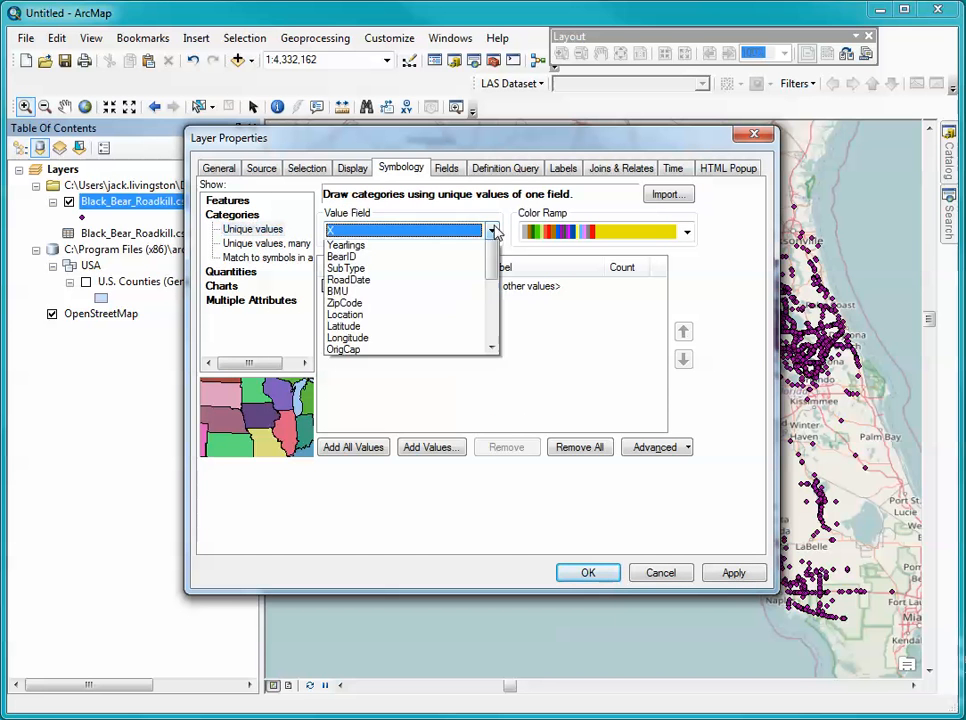
pyautogui.moveTo(492, 328); pyautogui.dragTo(487, 395)
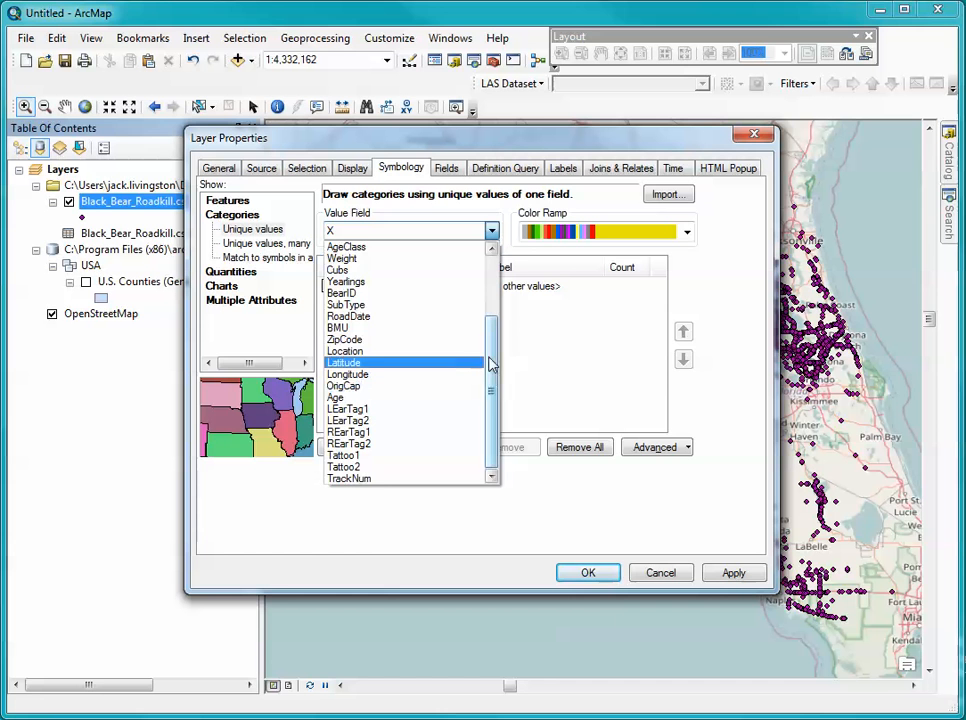
pyautogui.moveTo(492, 362); pyautogui.dragTo(492, 318)
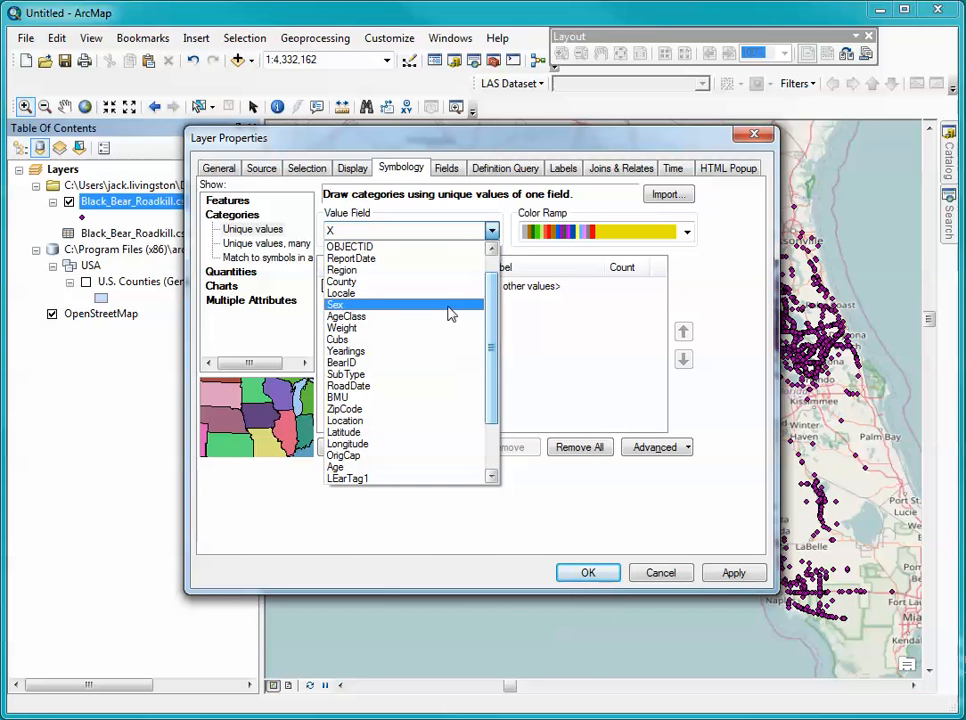
pyautogui.click(373, 308)
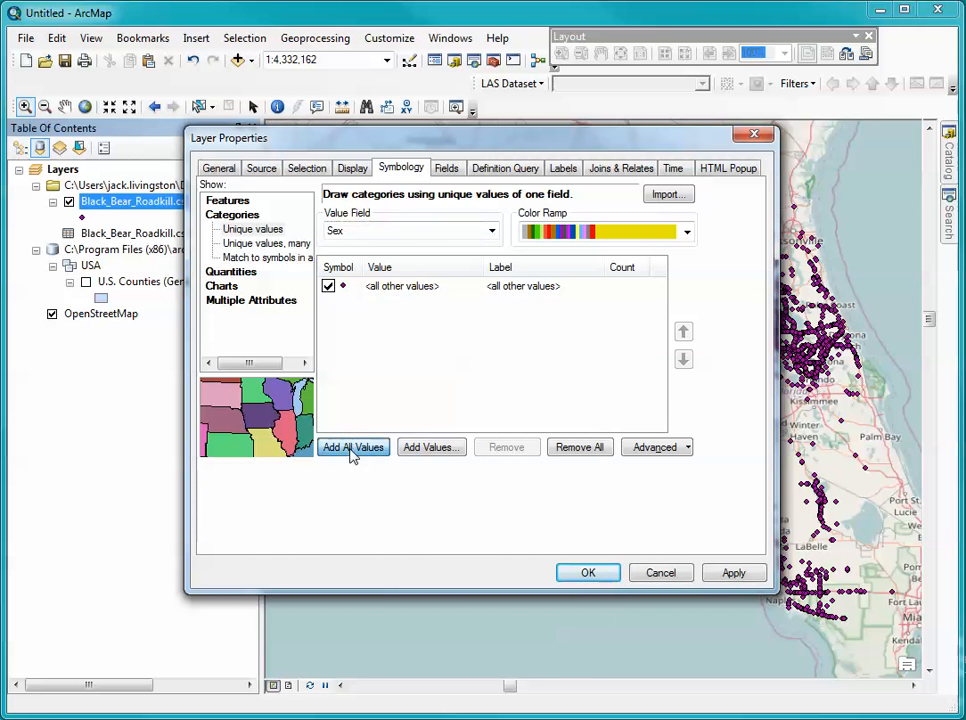
pyautogui.click(351, 447)
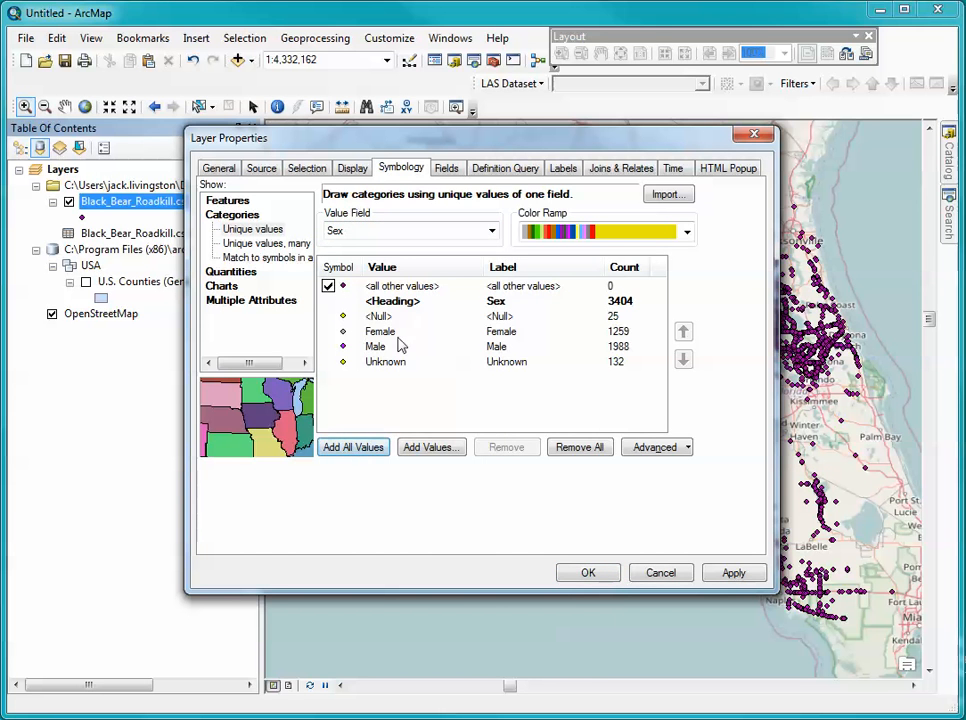
pyautogui.click(731, 574)
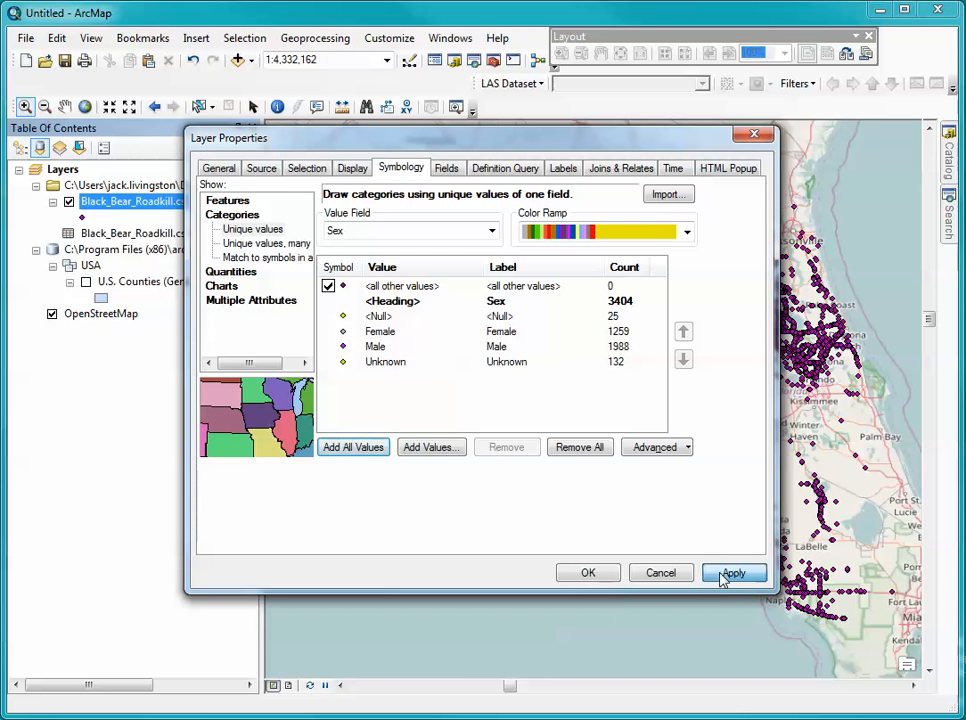
pyautogui.click(589, 574)
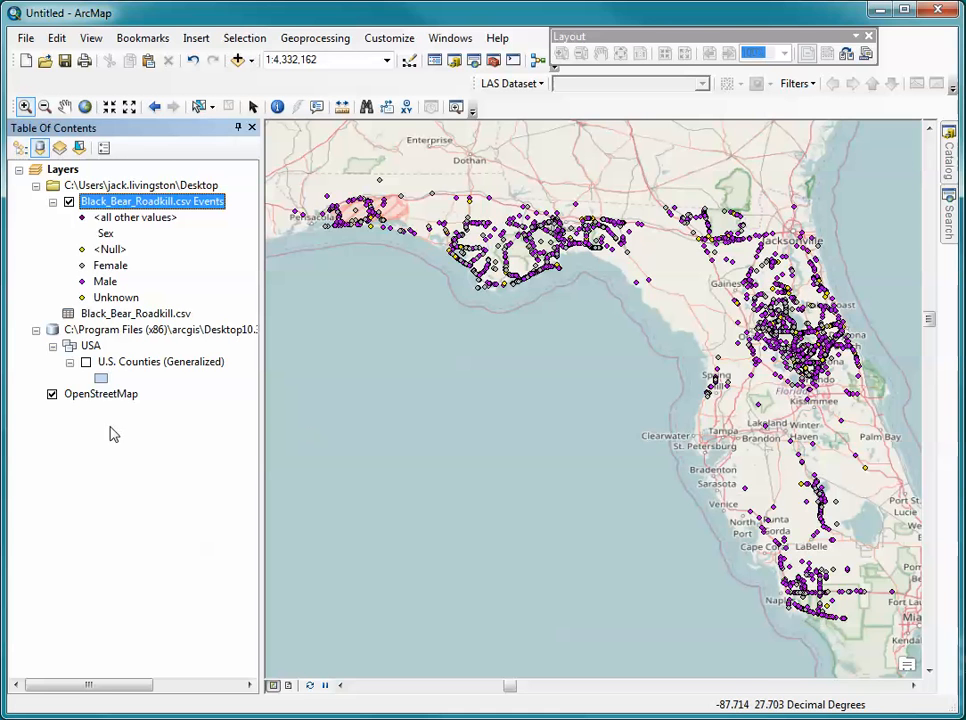
# Begin a data export of the Black_Bear_Roadkill.csv Events layer with Week5.gdb as destination, in IntroGIS\Week_5 within the personal folder under I:\Geog-Geol-Env.
pyautogui.rightClick(152, 205)
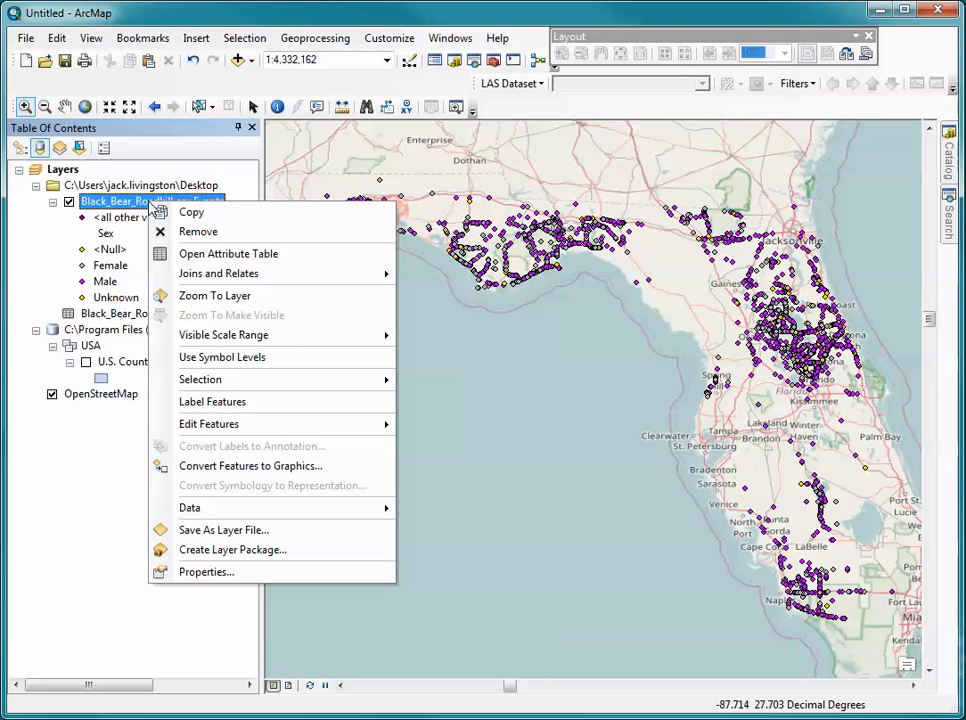
pyautogui.moveTo(254, 518)
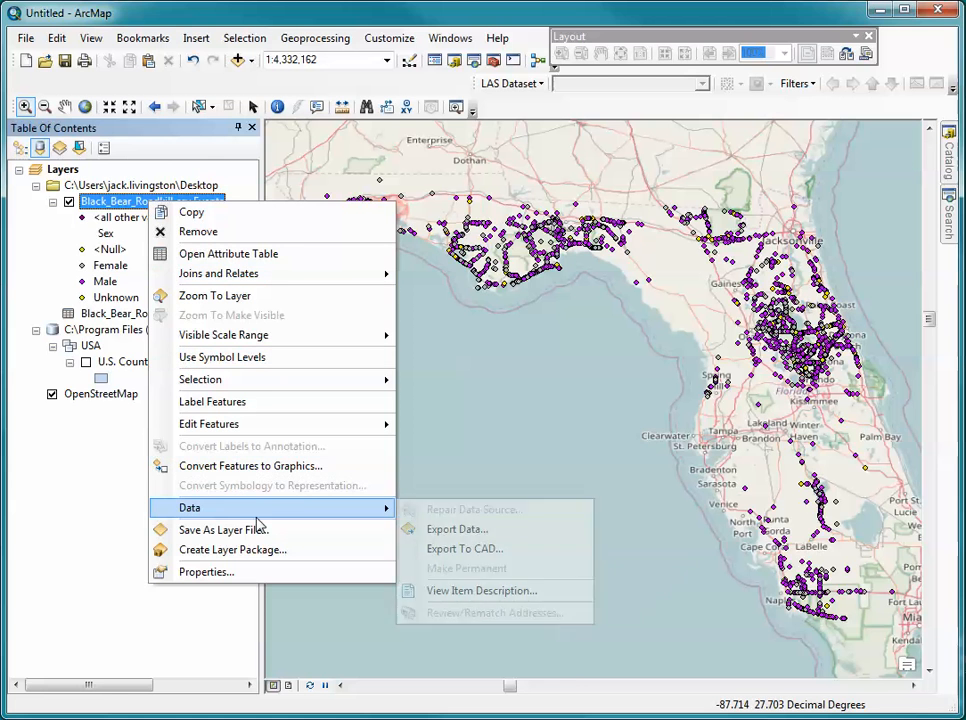
pyautogui.click(429, 535)
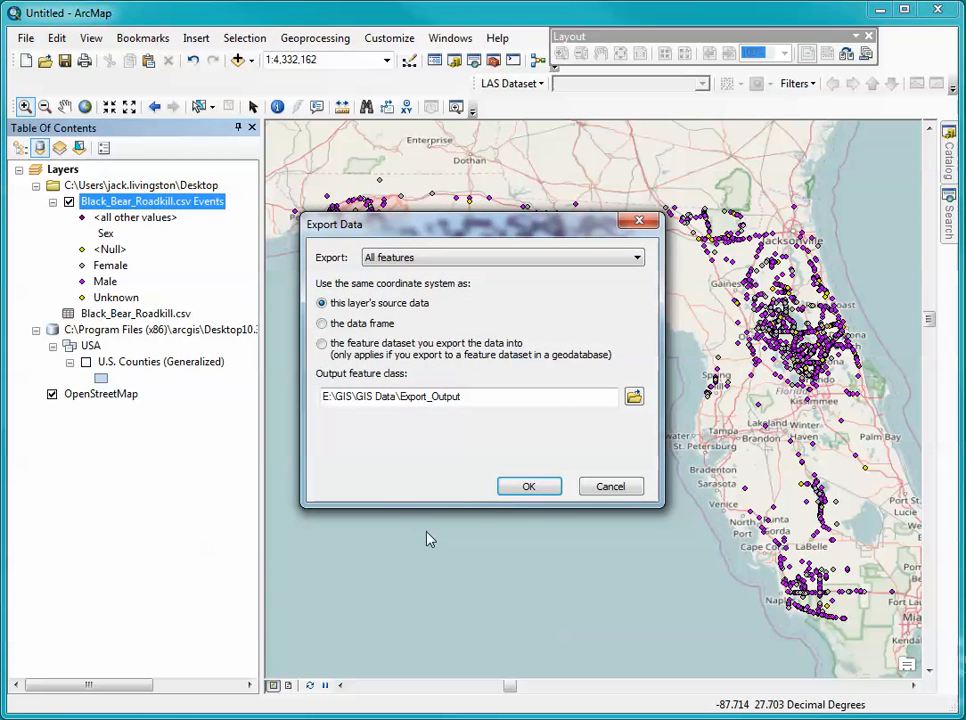
pyautogui.click(636, 398)
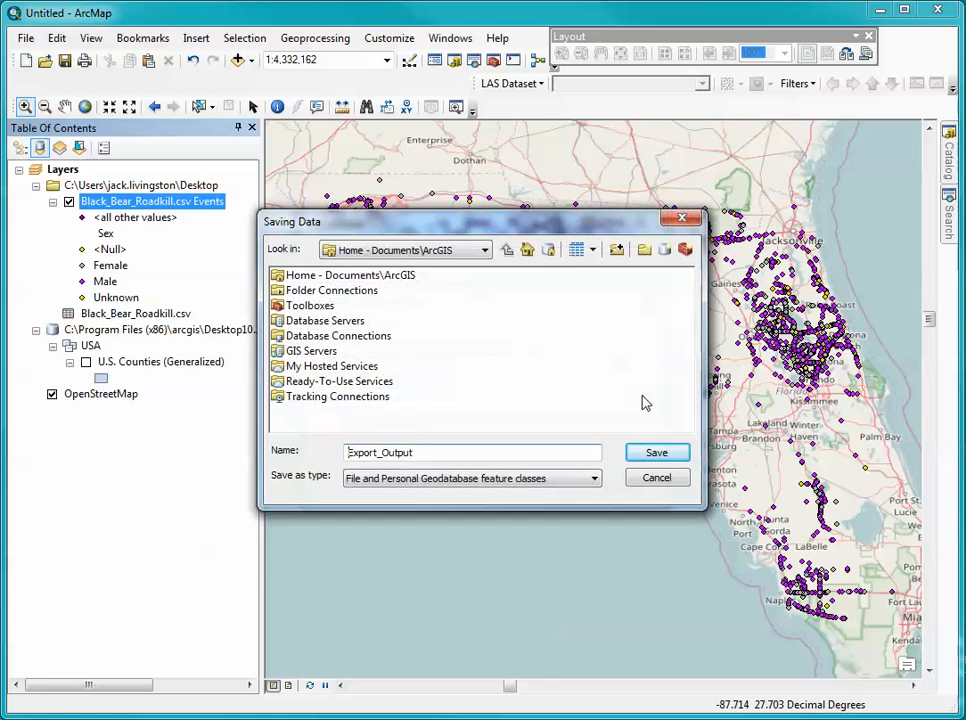
pyautogui.click(420, 250)
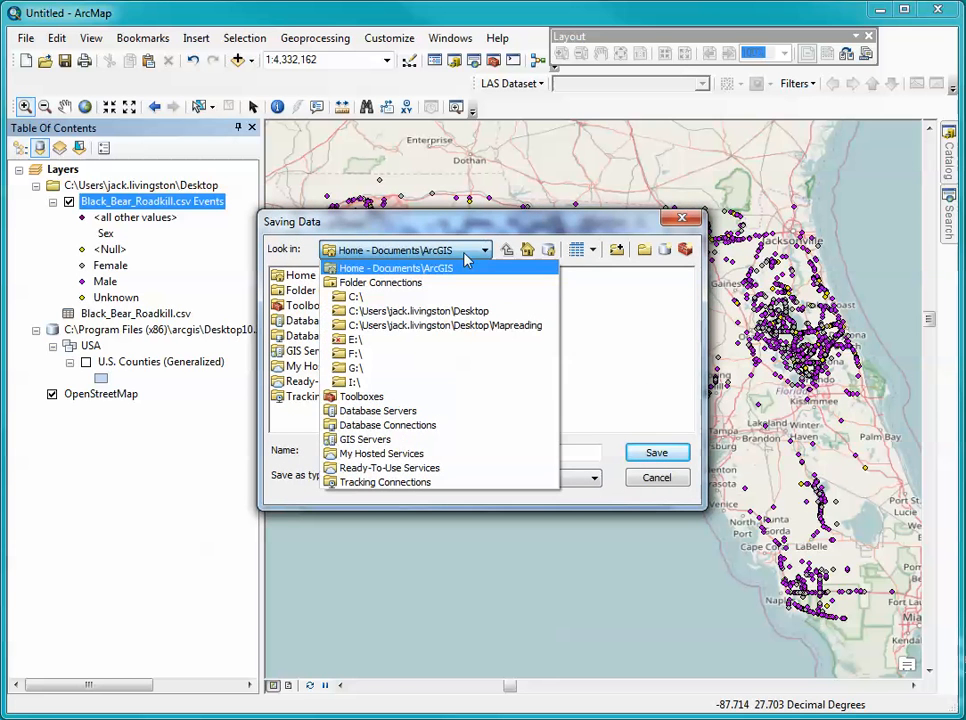
pyautogui.click(370, 385)
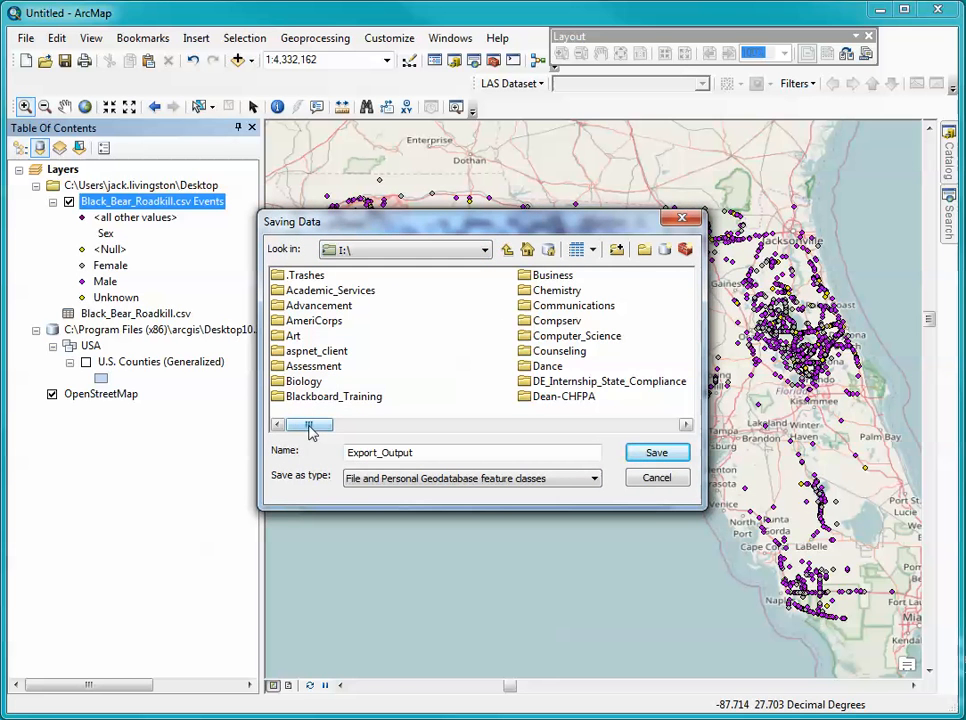
pyautogui.moveTo(310, 428); pyautogui.dragTo(405, 428)
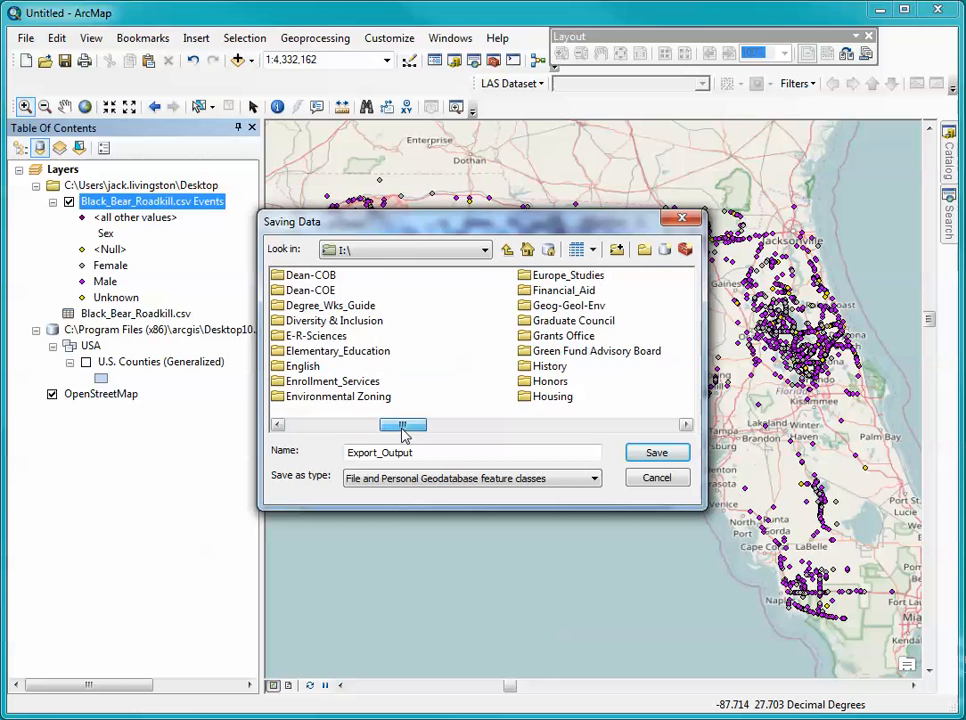
pyautogui.doubleClick(566, 306)
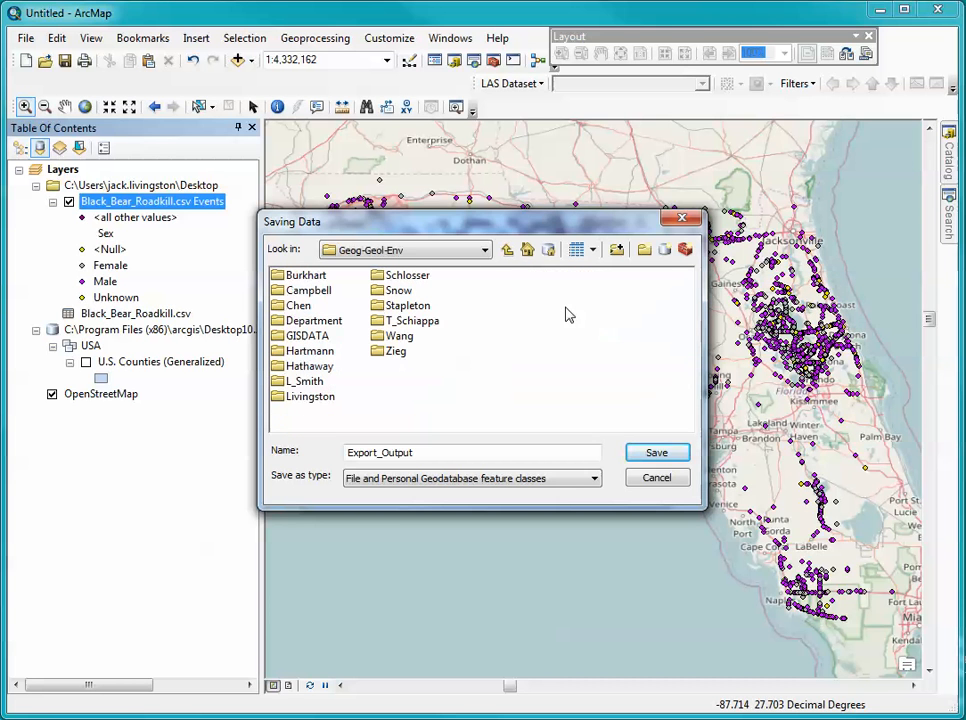
pyautogui.doubleClick(309, 397)
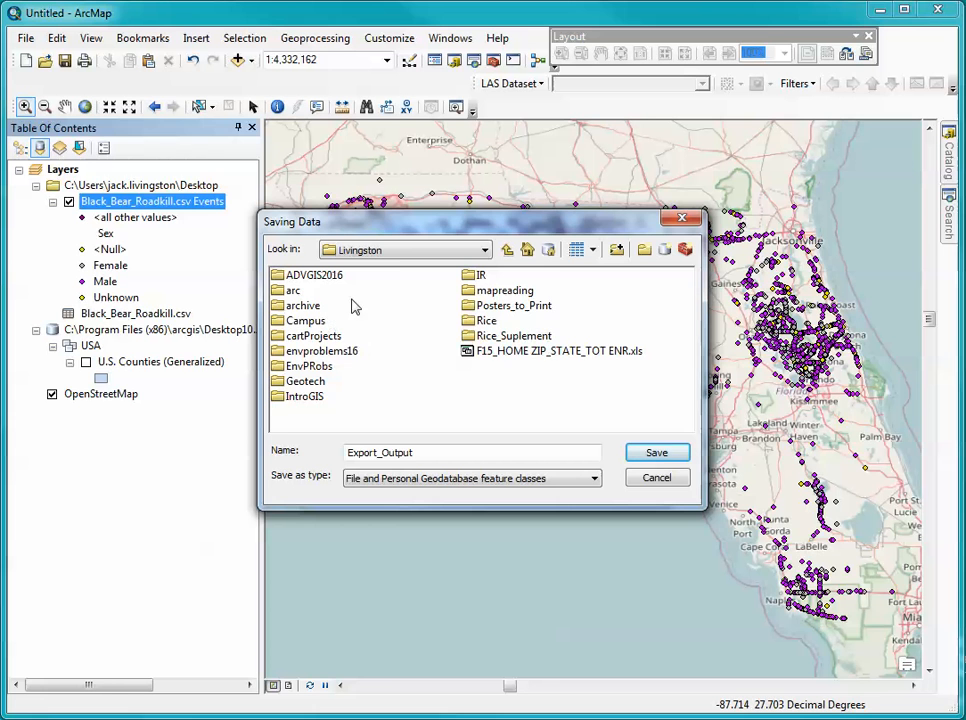
pyautogui.doubleClick(310, 398)
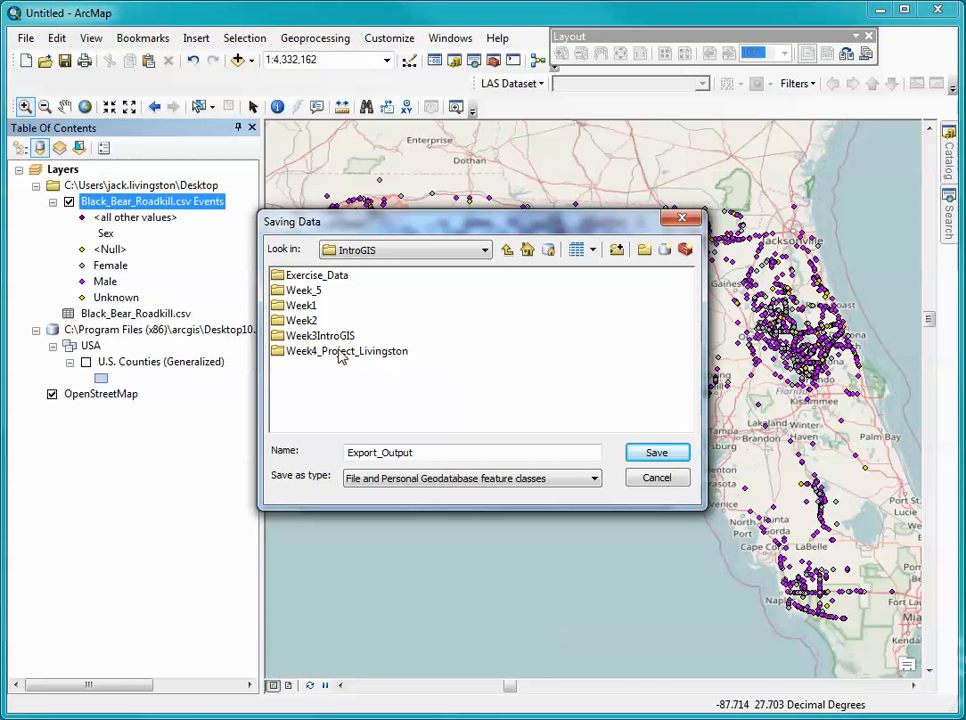
pyautogui.doubleClick(303, 291)
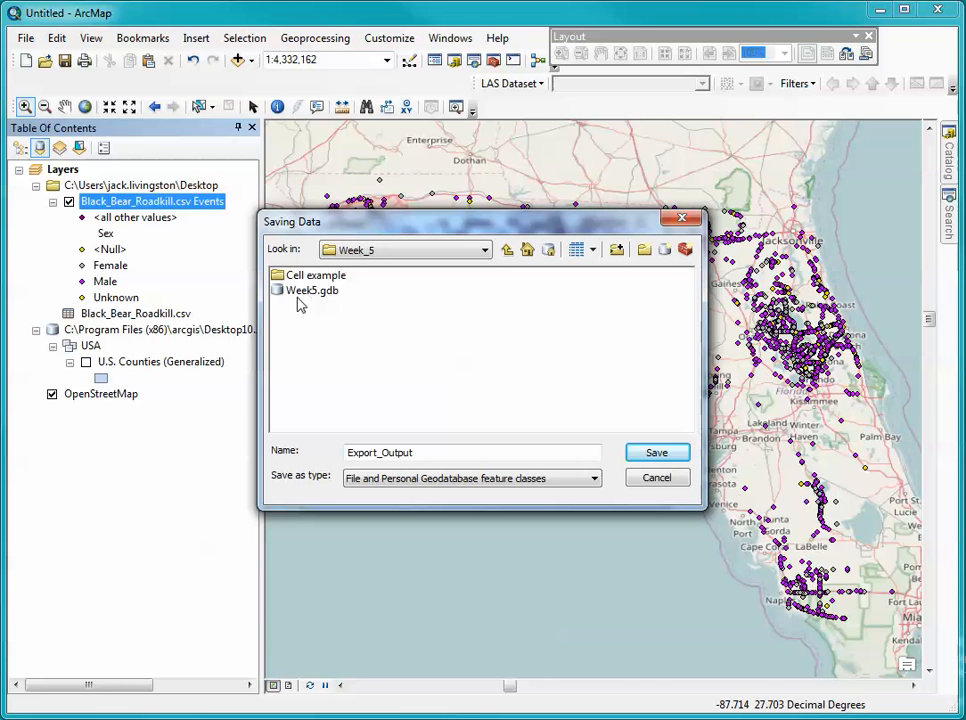
pyautogui.doubleClick(296, 292)
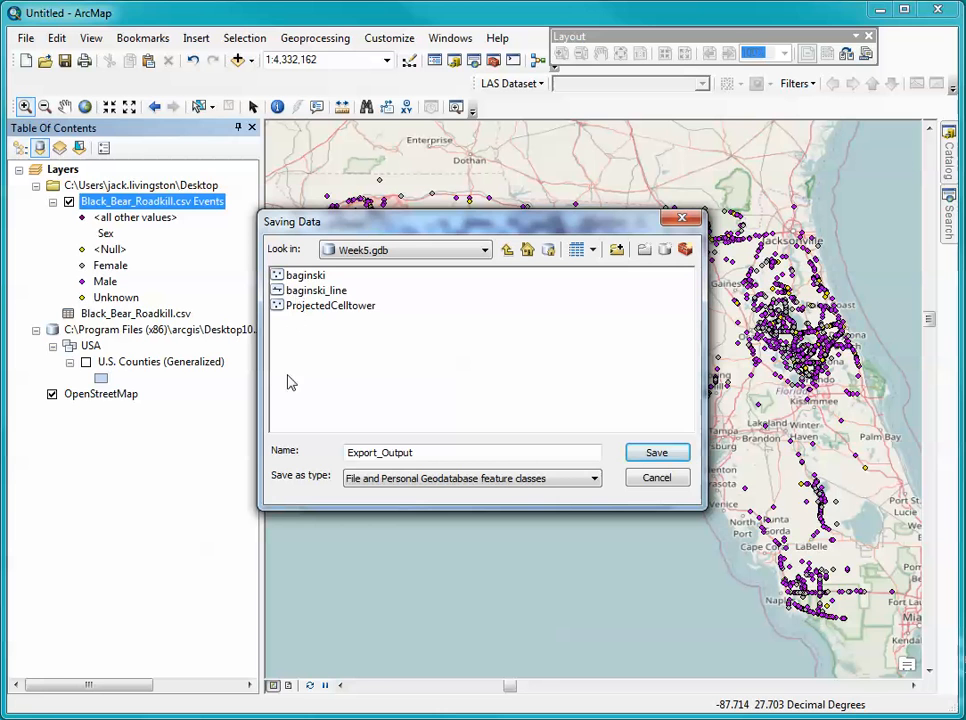
# Export all features as FloridaBBroadkill using the layer's source coordinate system, and add the exported data to the map as a layer.
pyautogui.moveTo(425, 453); pyautogui.dragTo(345, 452)
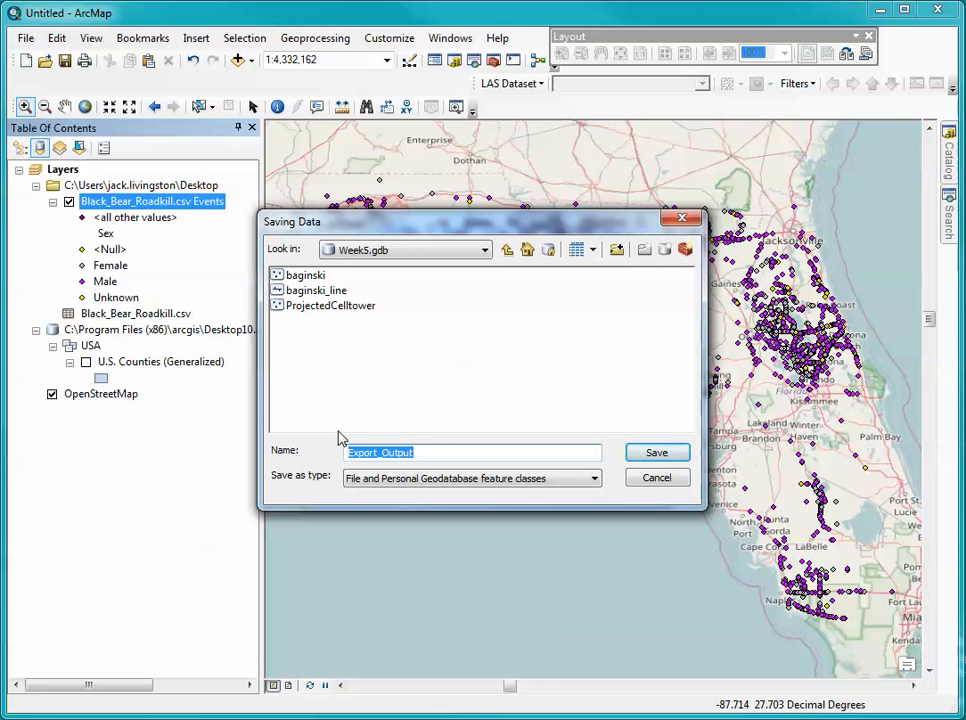
pyautogui.write('Flori')
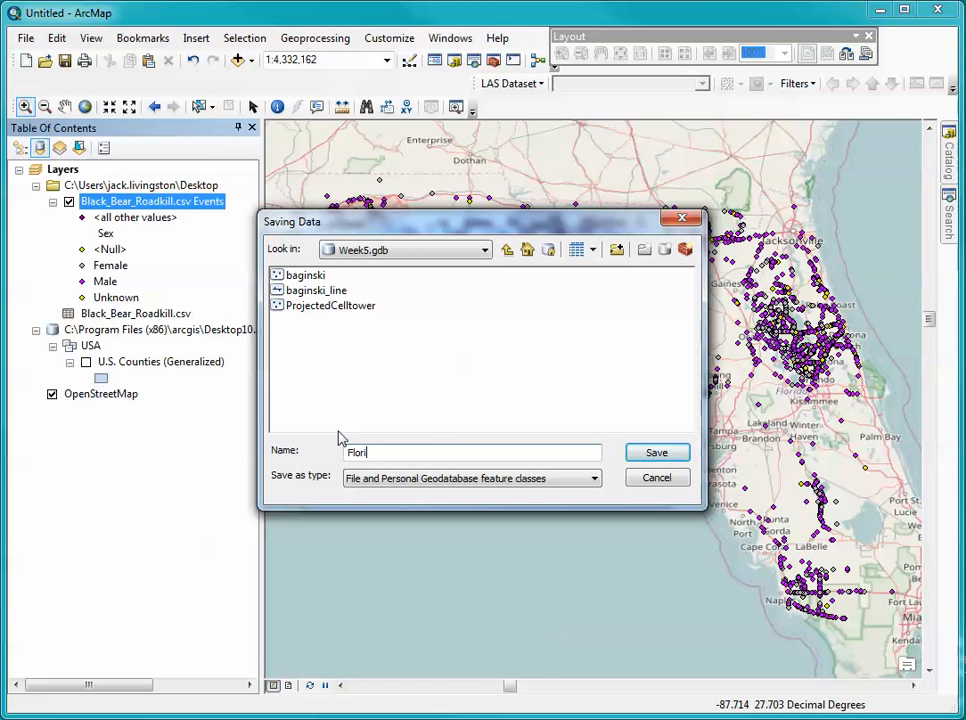
pyautogui.write('daBBroadkill')
pyautogui.click(643, 457)
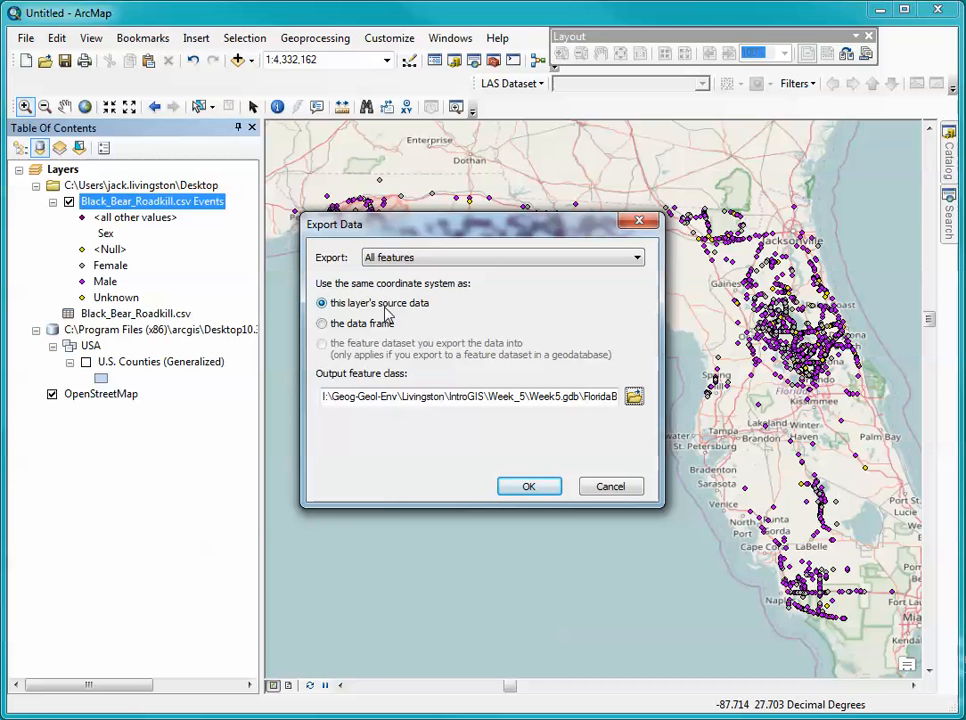
pyautogui.click(530, 487)
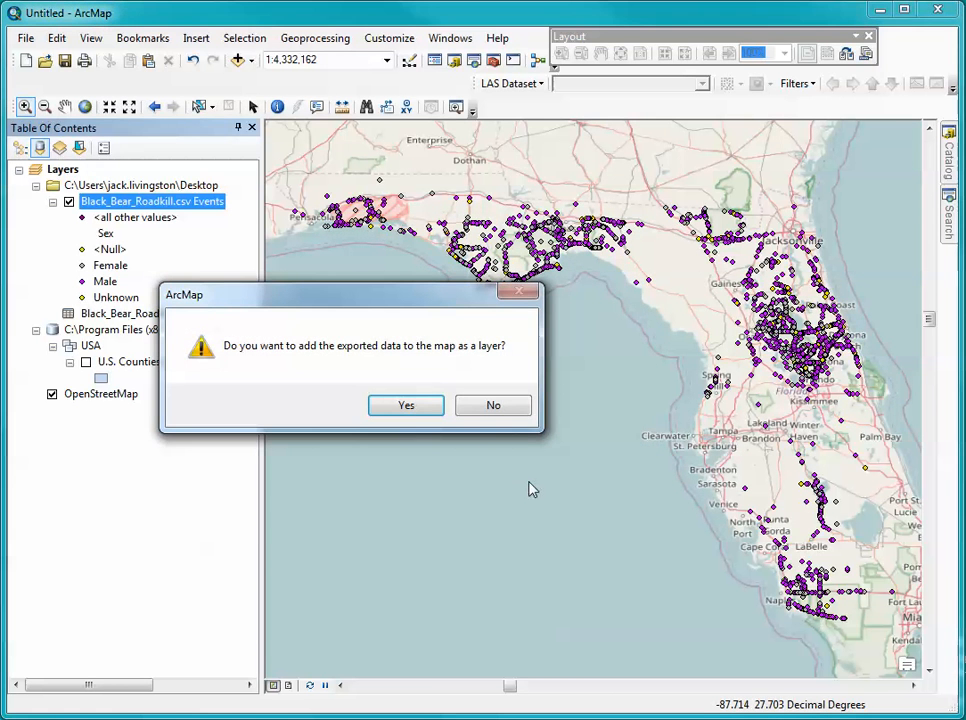
pyautogui.click(407, 405)
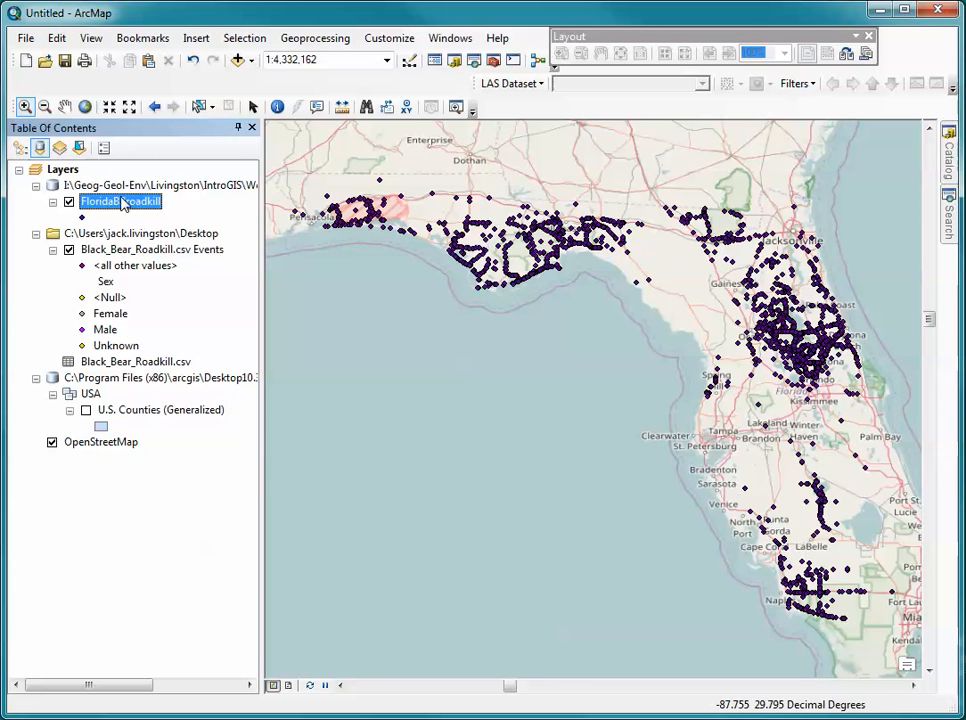